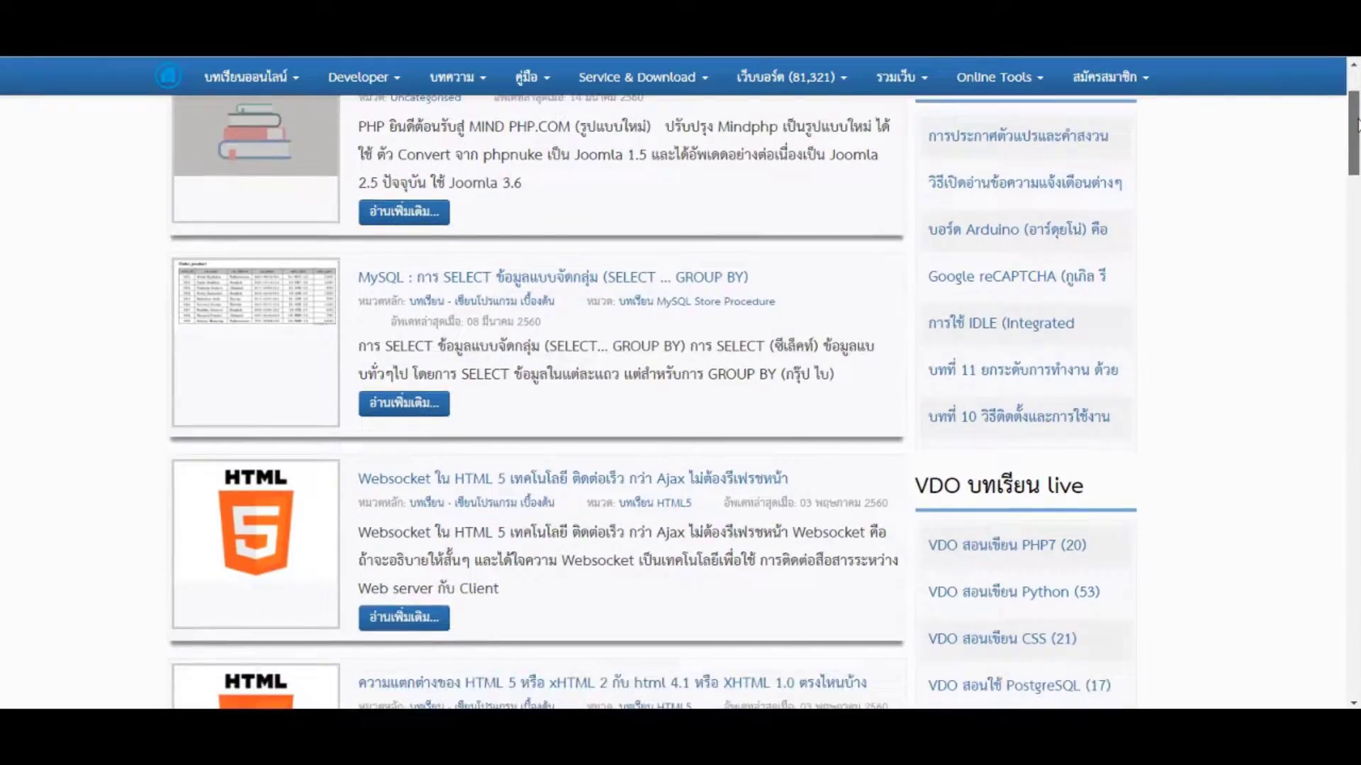
scroll(681, 383, "down", 2)
left_click_drag(1357, 141, 1354, 398)
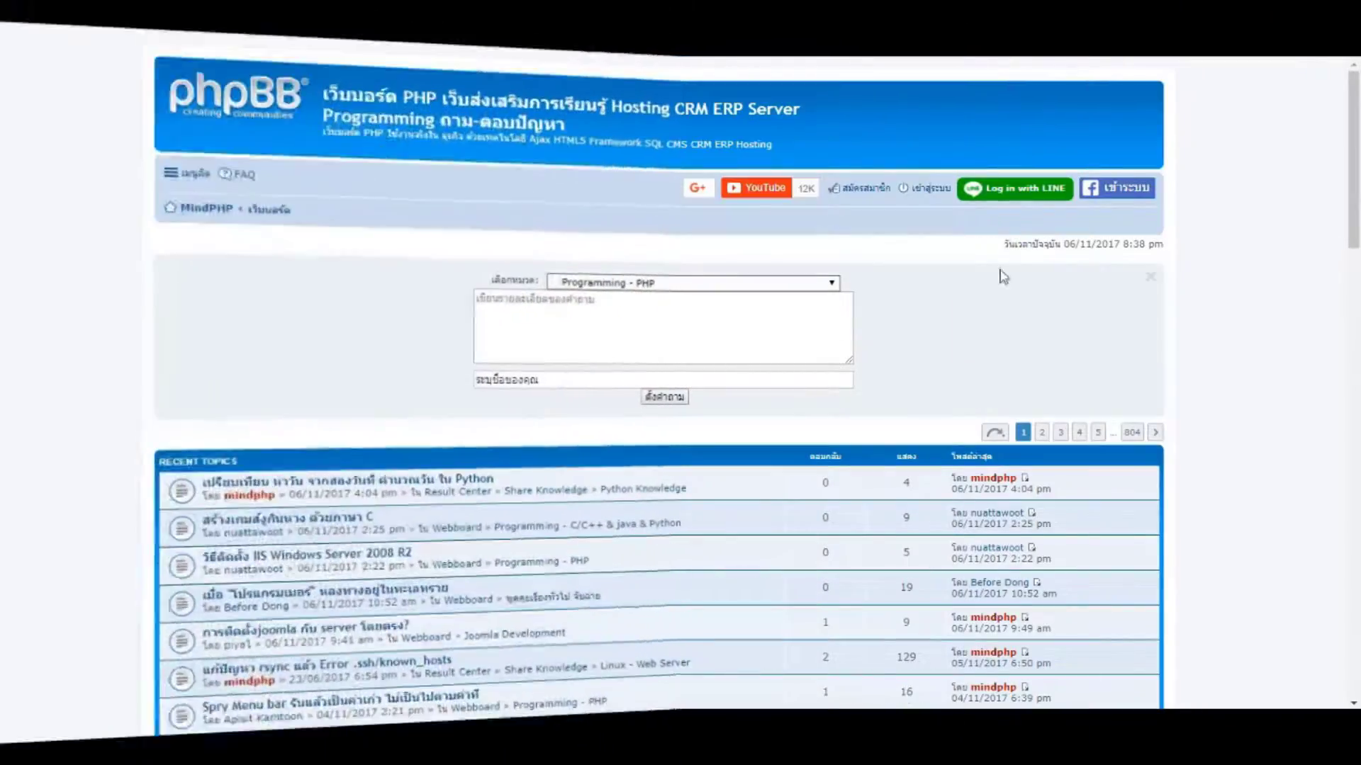
scroll(1246, 281, "down", 1)
scroll(1245, 282, "down", 1)
scroll(1246, 282, "down", 1)
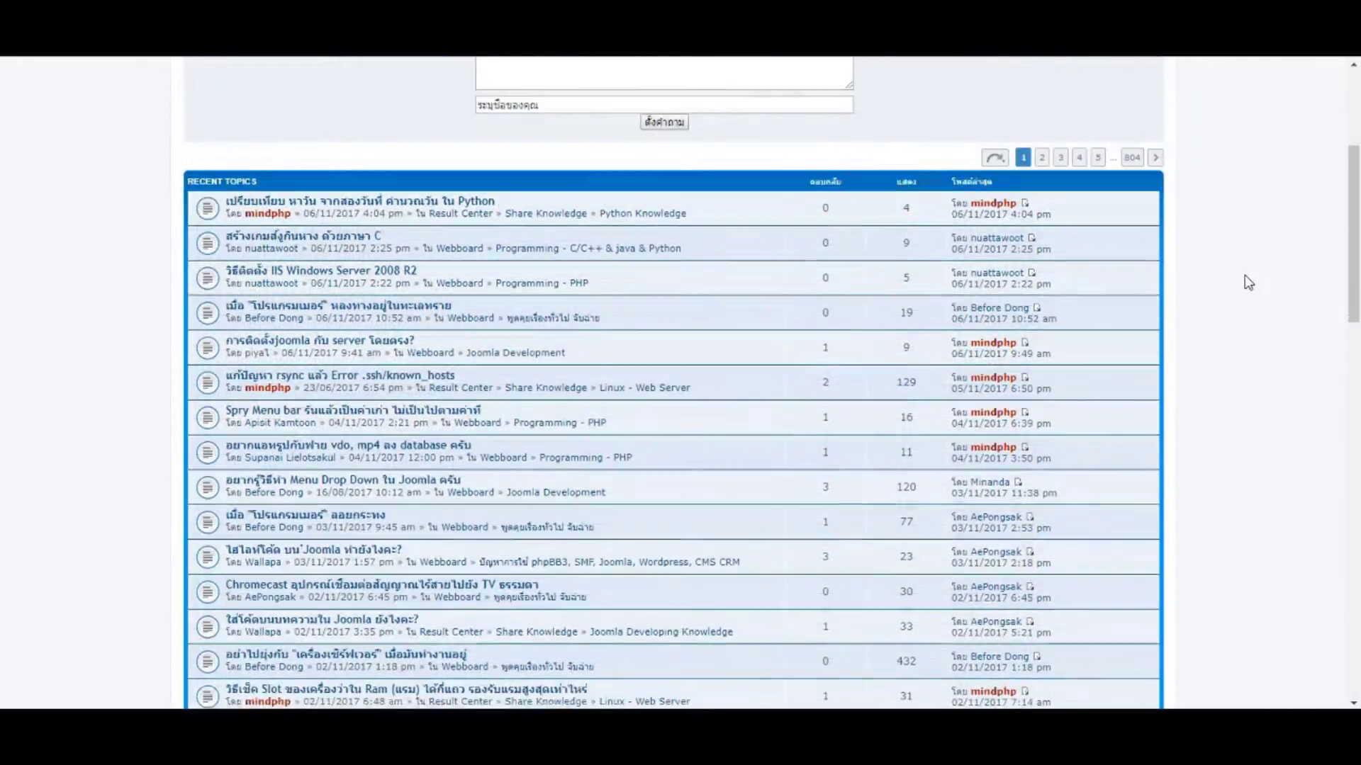
scroll(1249, 282, "down", 1)
scroll(1247, 282, "down", 2)
scroll(1247, 282, "down", 2)
scroll(1247, 281, "down", 2)
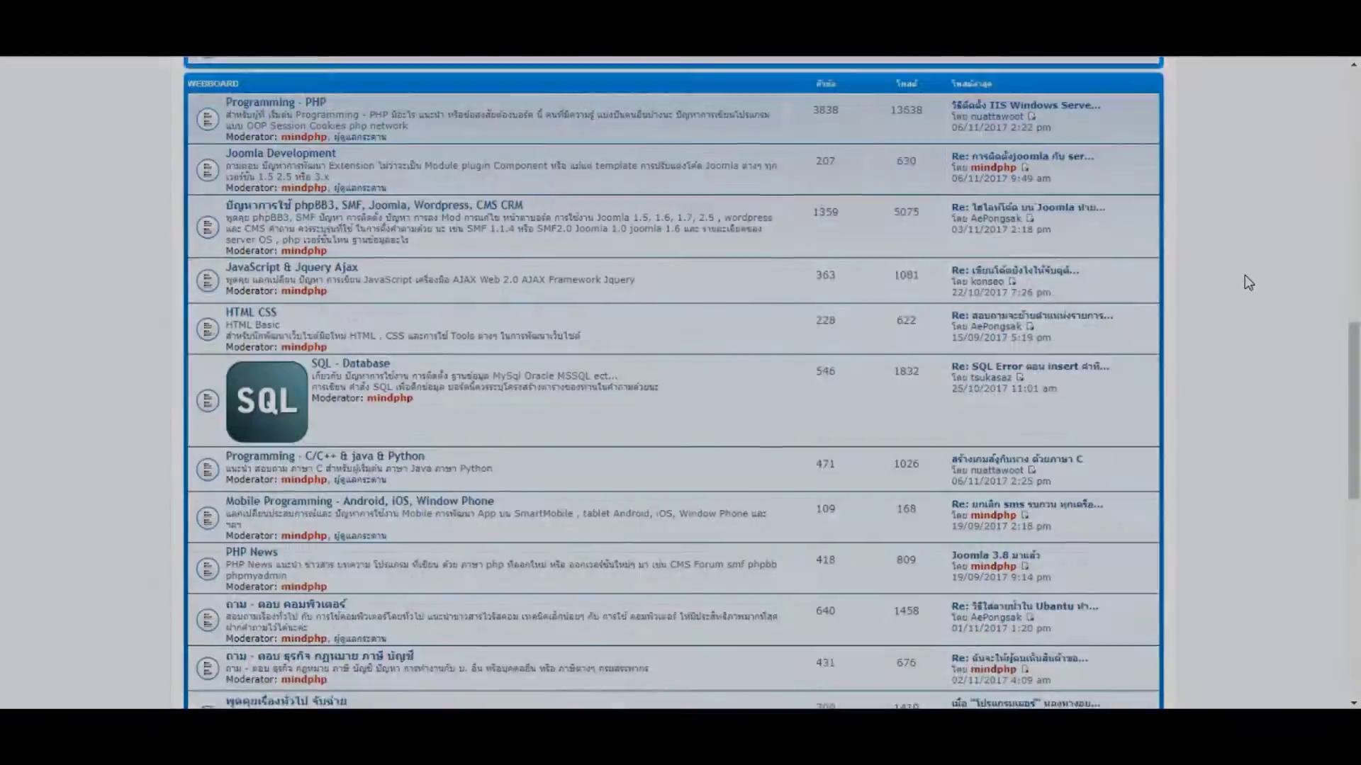
scroll(1247, 282, "down", 2)
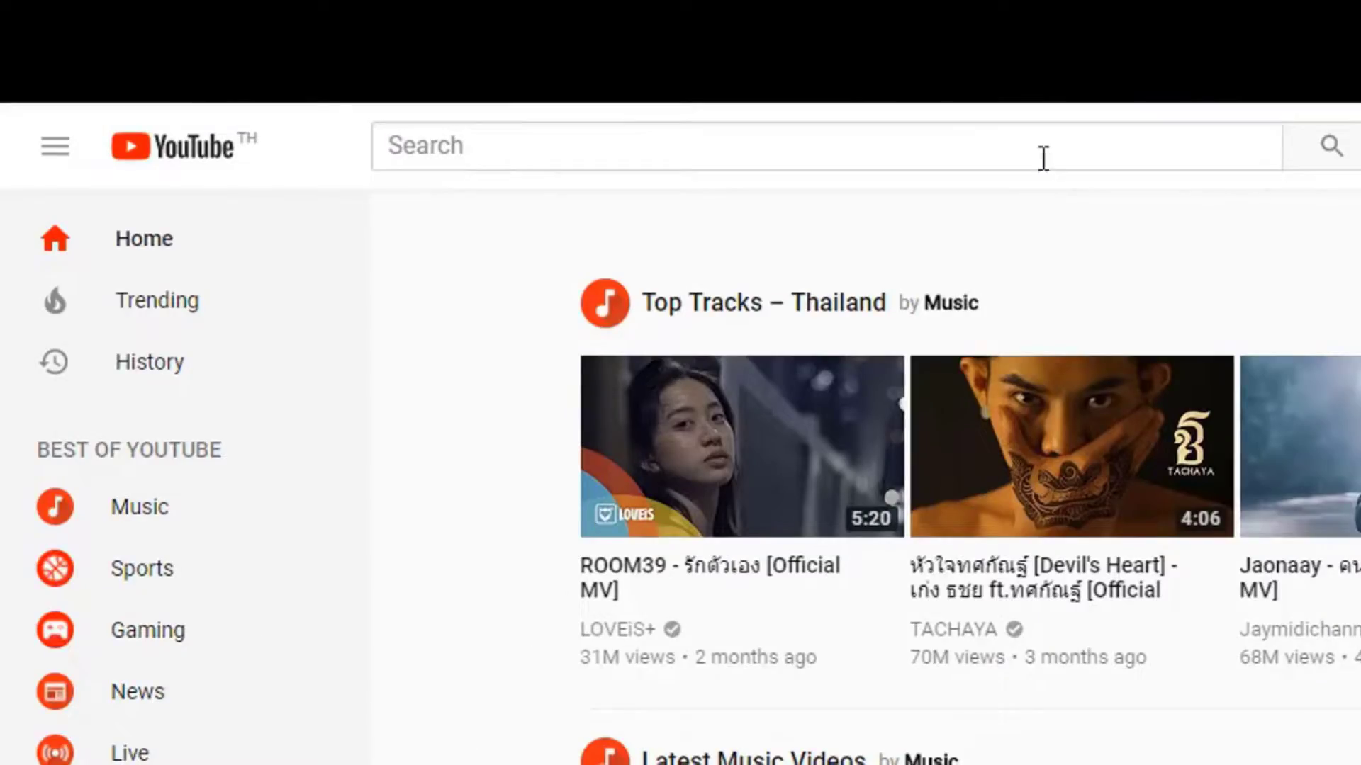
Search YouTube for 'mindphp' and open the Mindphp Videoman channel's uploaded videos
left_click(1043, 158)
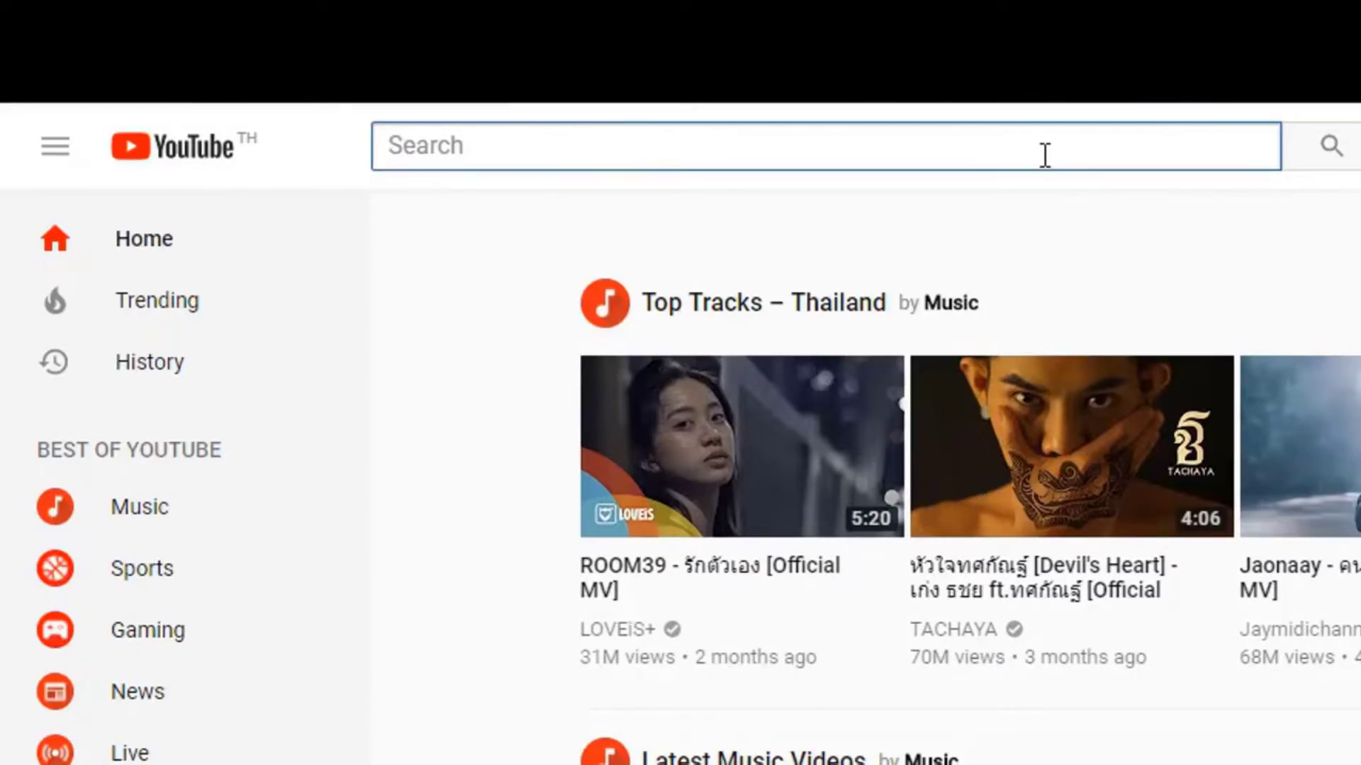
type("mindphp")
key("Return")
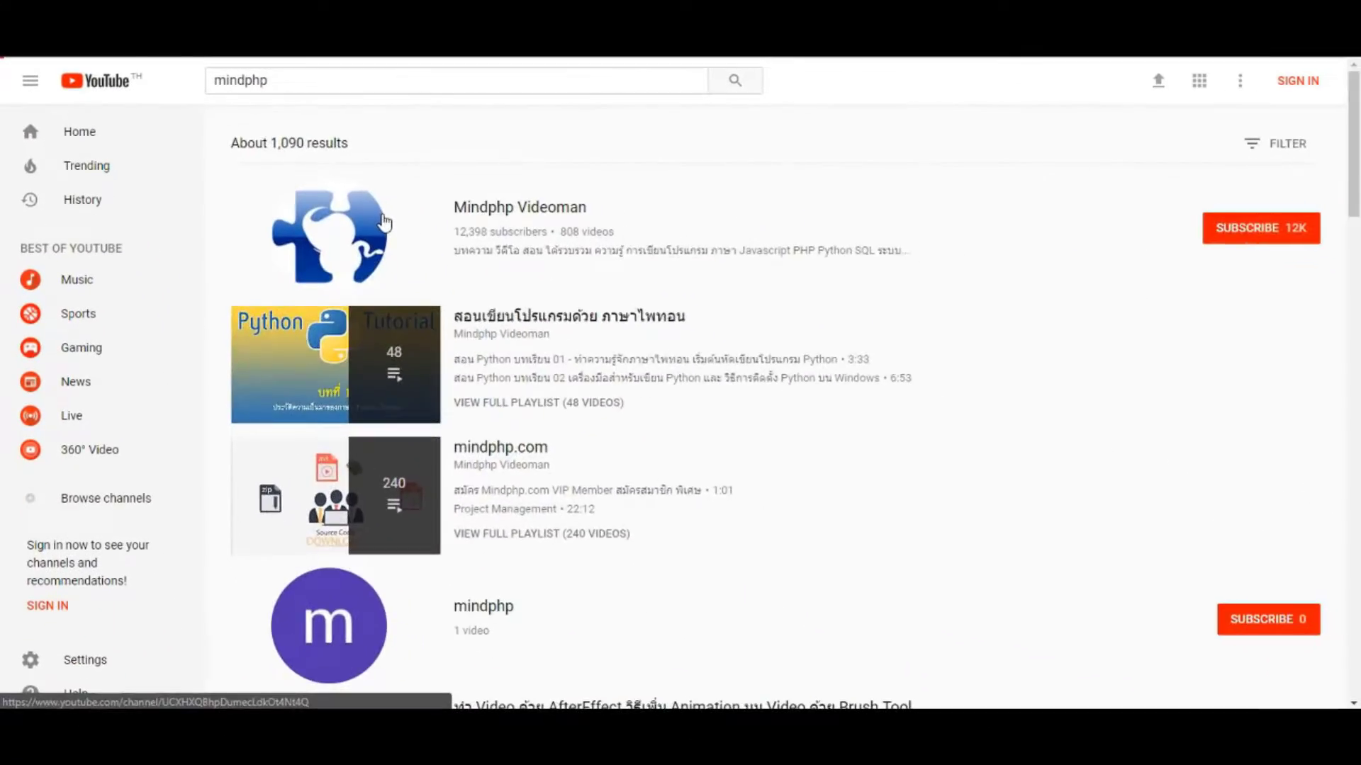
left_click(652, 372)
scroll(1305, 223, "down", 1)
scroll(1306, 223, "down", 2)
scroll(1305, 223, "down", 2)
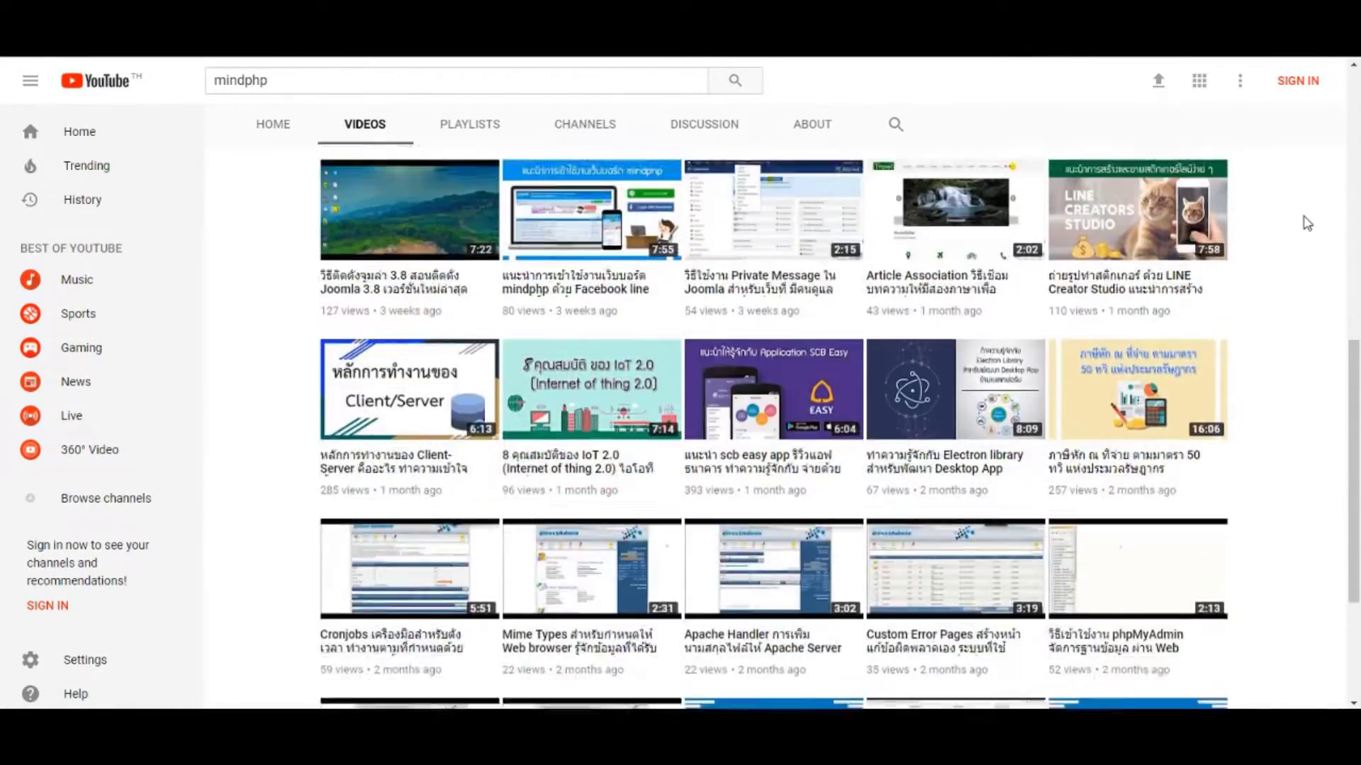
scroll(1308, 223, "down", 1)
scroll(1310, 224, "down", 2)
scroll(1310, 224, "down", 2)
scroll(1310, 224, "down", 2)
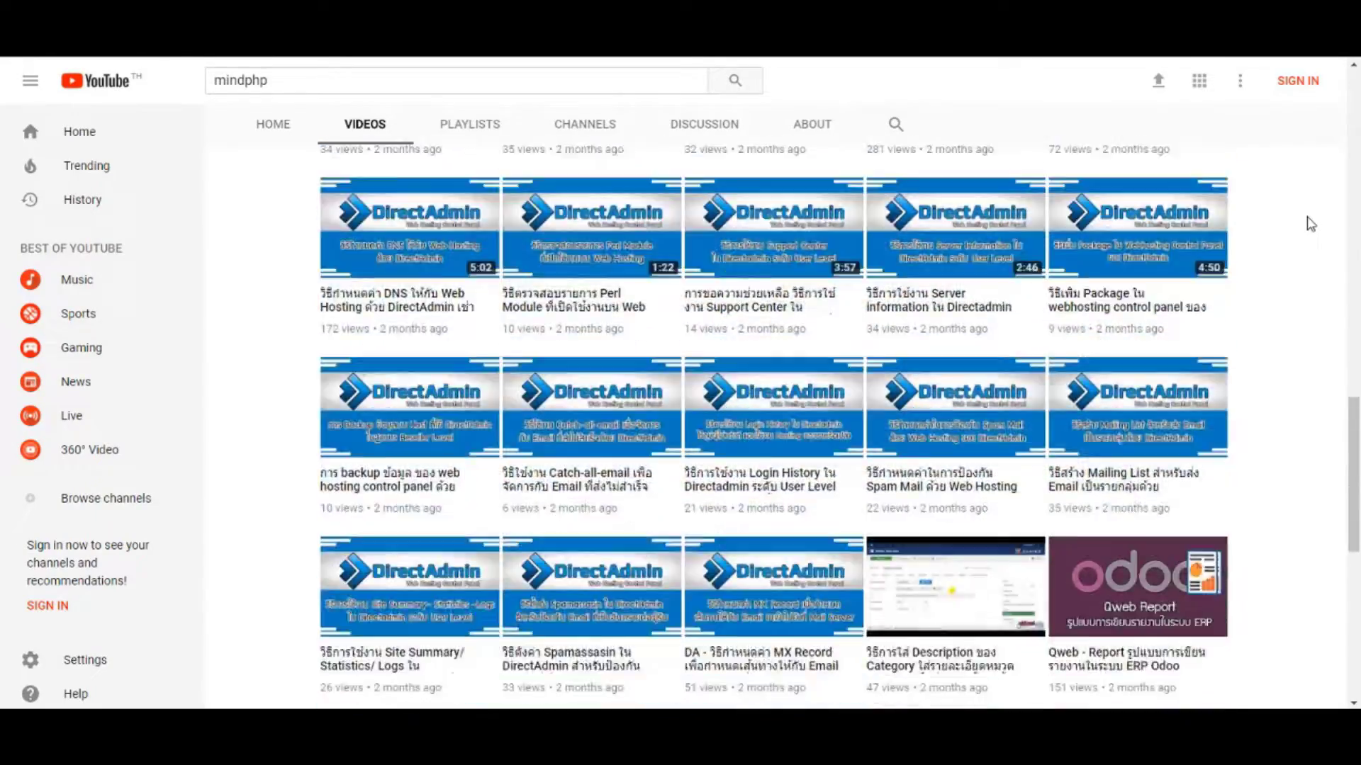